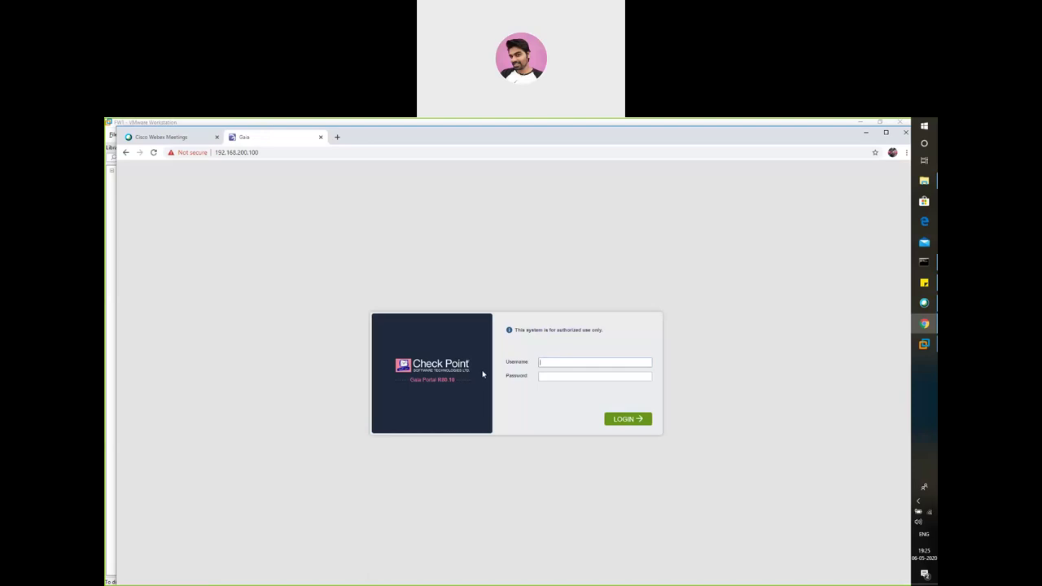
# - Bring up the Windows task switcher from the Gaia R80.10 login page
pyautogui.hotkey('alt', 'Tab')
pyautogui.hotkey('alt', 'Tab')
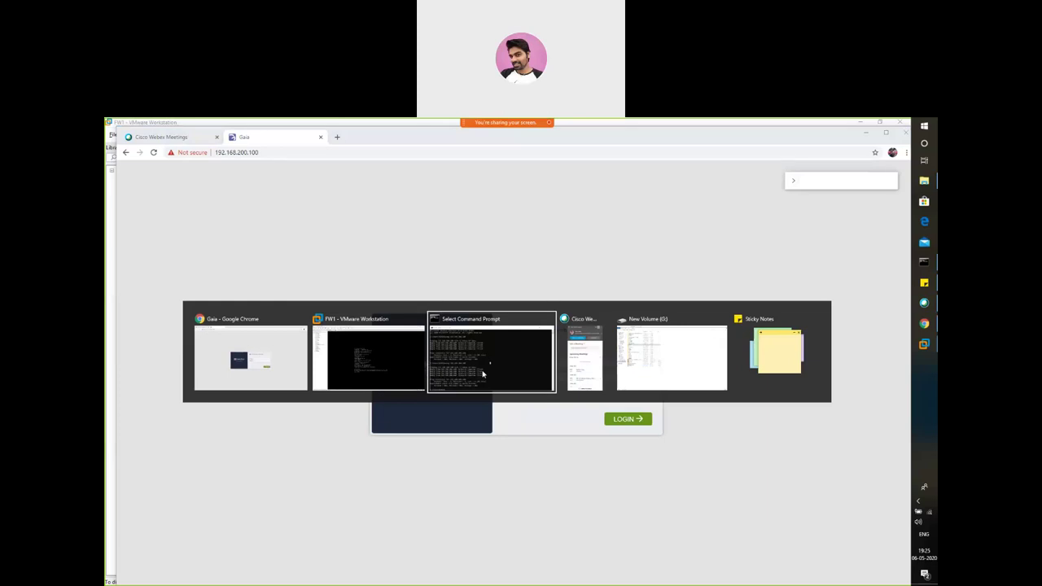
# - Check the FW1 VM console showing eth0 at 192.168.200.100/24, then release input from the VM
pyautogui.hotkey('alt', 'shift', 'Tab')
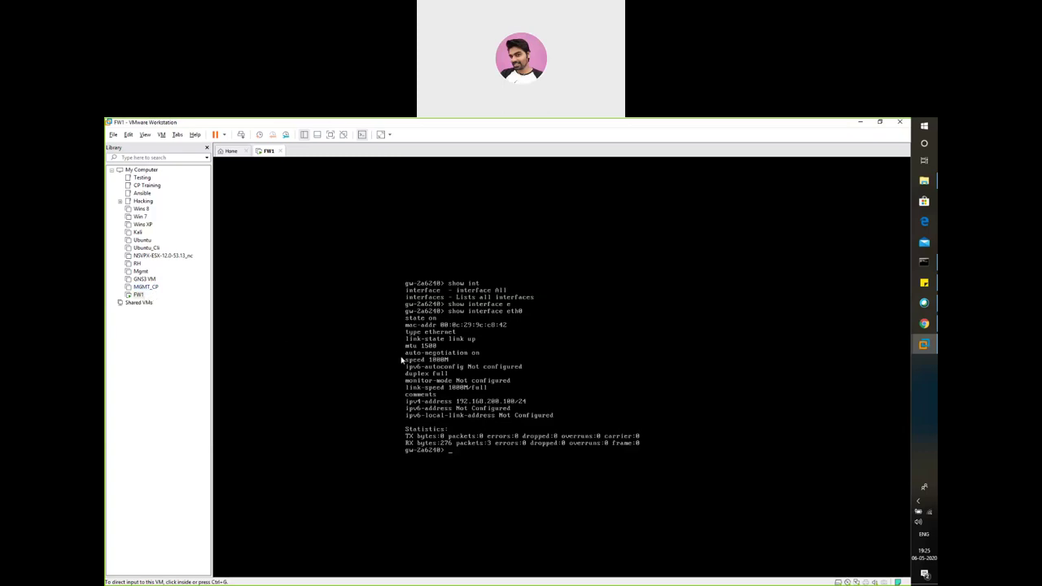
pyautogui.click(162, 136)
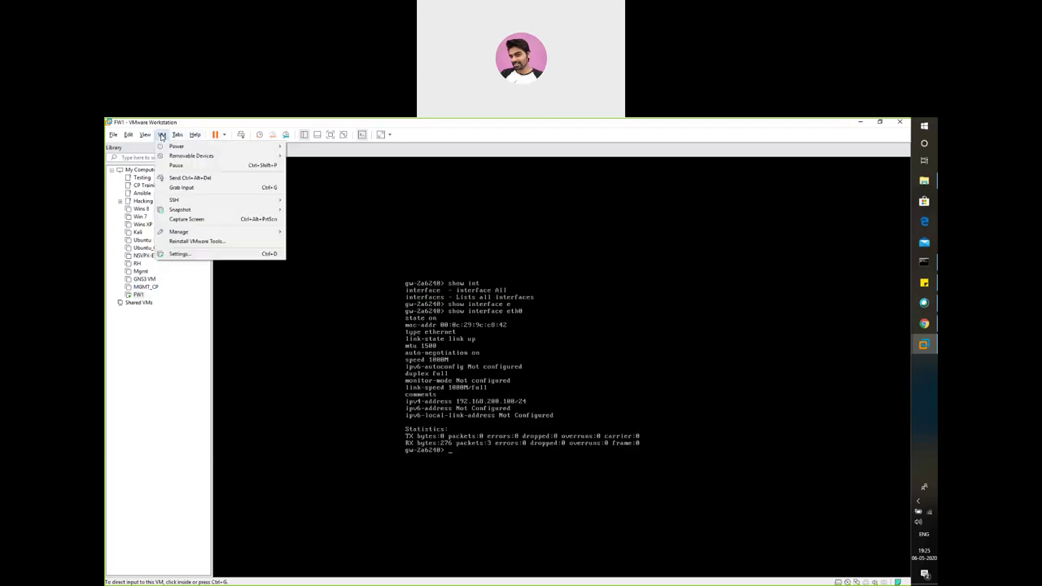
pyautogui.moveTo(220, 235)
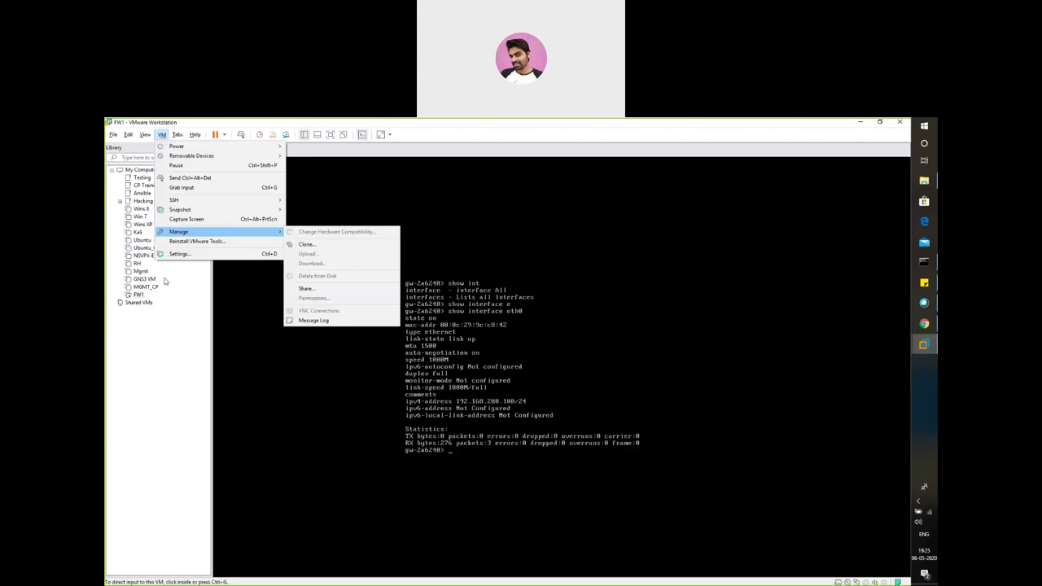
pyautogui.click(503, 418)
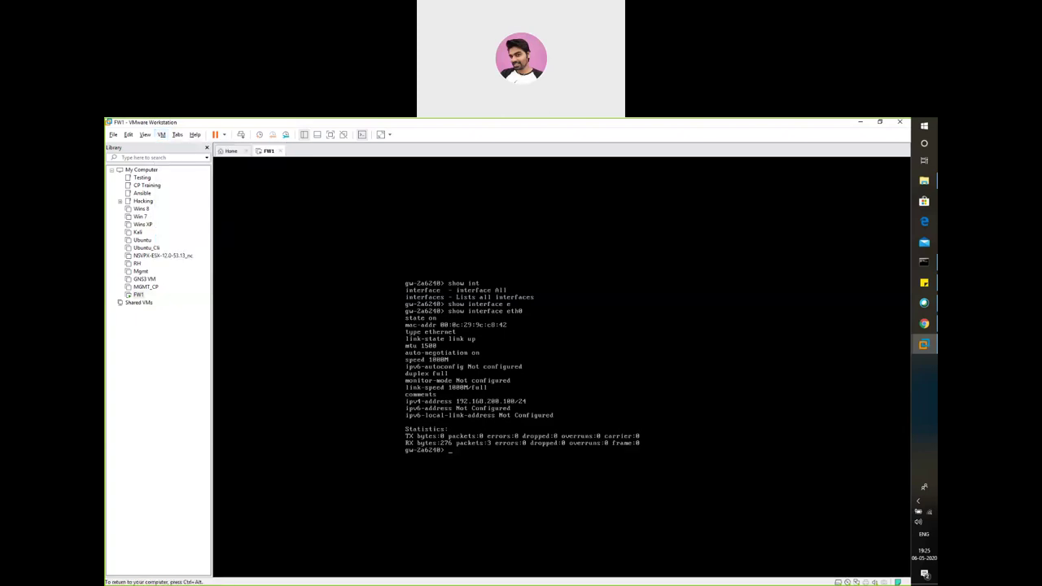
pyautogui.hotkey('ctrl', 'alt')
# - Log in to the Gaia Portal at 192.168.200.100 as admin
pyautogui.click(926, 325)
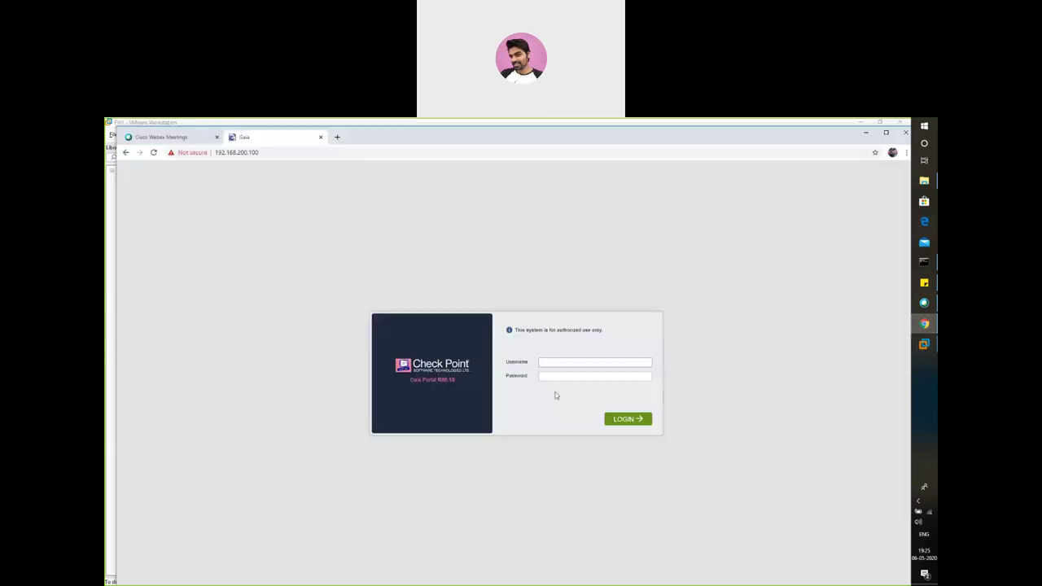
pyautogui.write('admin')
pyautogui.press('Return')
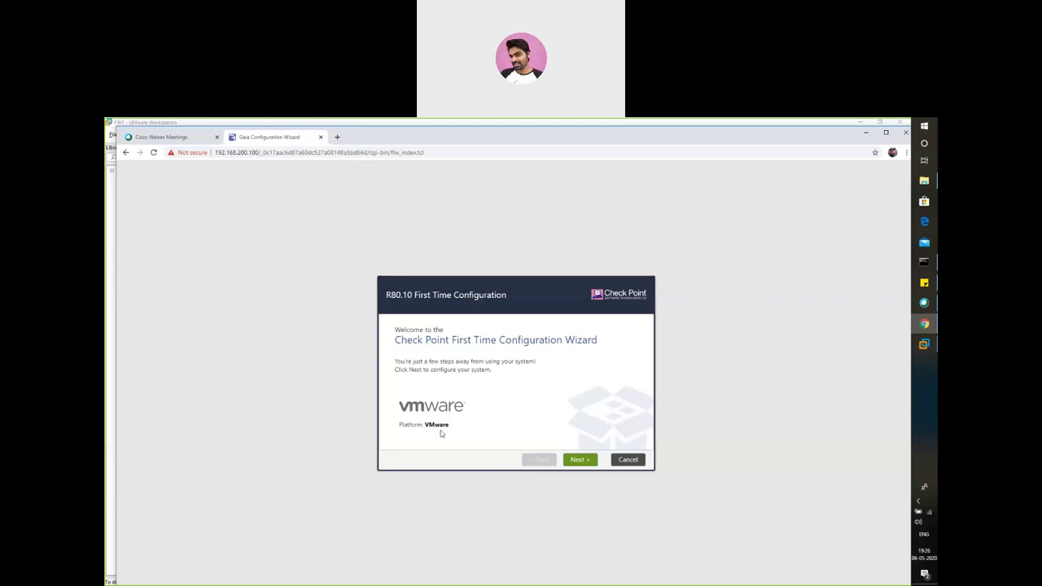
# - Go past the Welcome page, keeping 'Continue with R80.10 configuration' selected
pyautogui.click(581, 461)
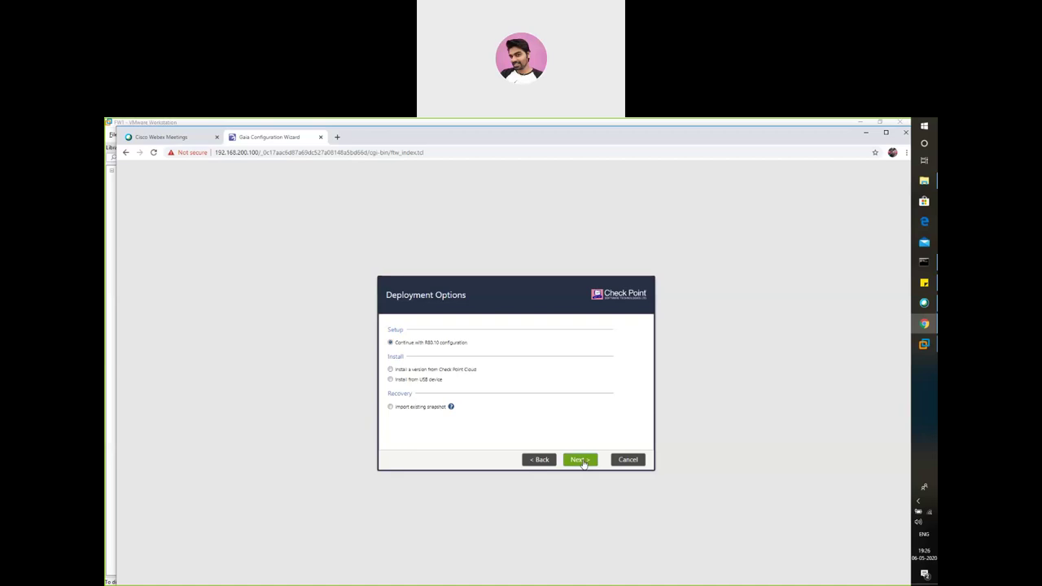
pyautogui.click(582, 461)
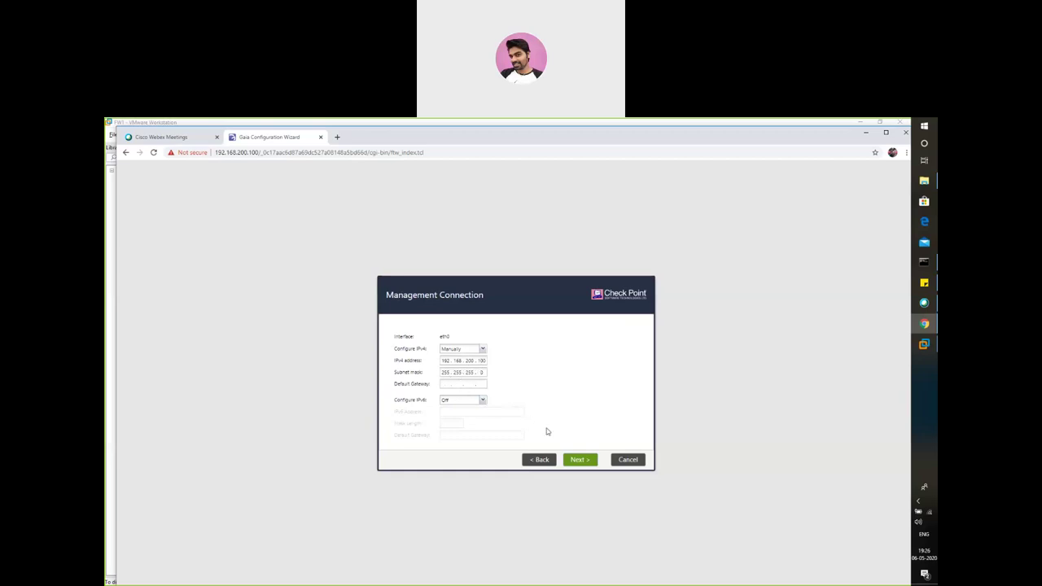
# - Accept the eth0 management settings and the host name gw-2a6240 with DNS 8.8.8.8
pyautogui.click(576, 461)
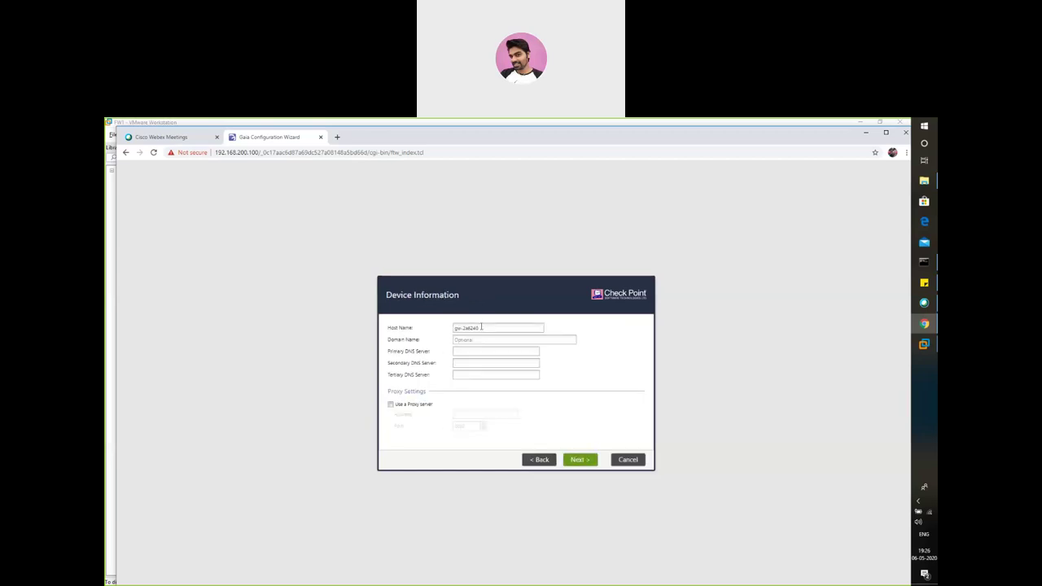
pyautogui.moveTo(482, 326); pyautogui.dragTo(448, 328)
pyautogui.click(580, 460)
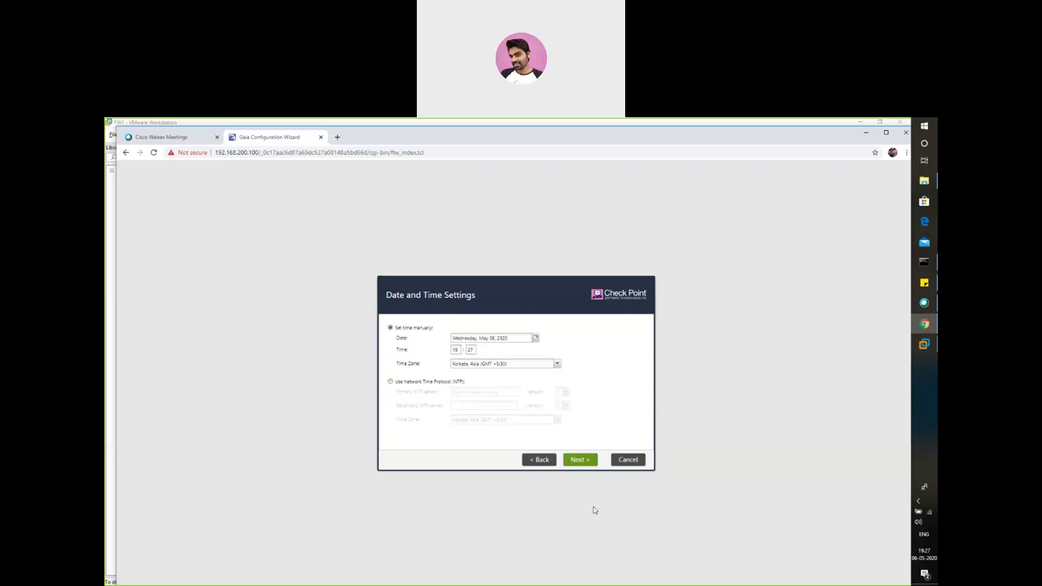
# - Keep the Kolkata date and time and the 'Security Gateway and/or Security Management' installation type
pyautogui.click(577, 461)
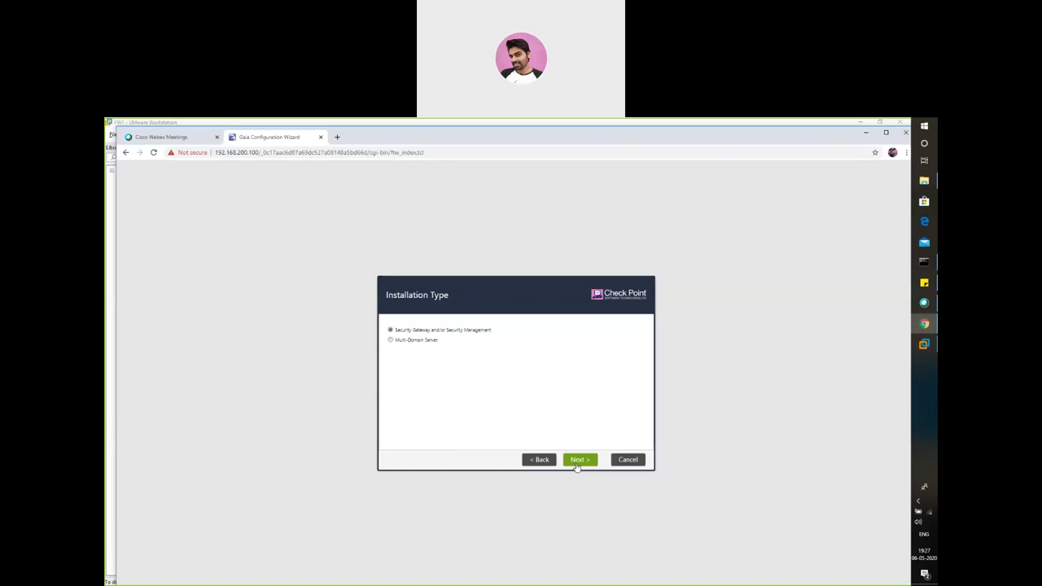
pyautogui.click(578, 461)
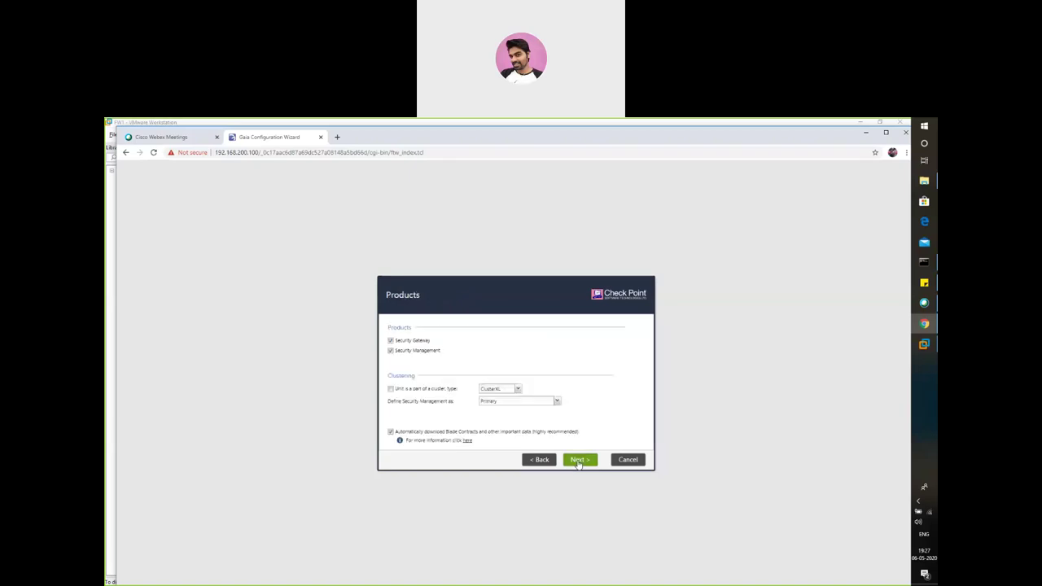
# - Check only Security Gateway on the Products page, leaving Security Management unchecked
pyautogui.click(391, 351)
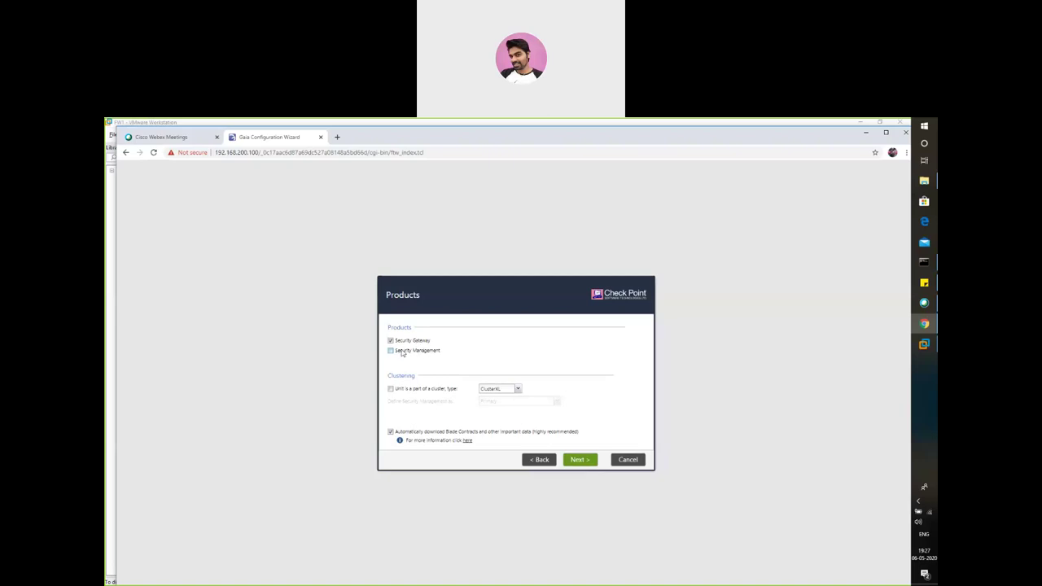
pyautogui.click(391, 351)
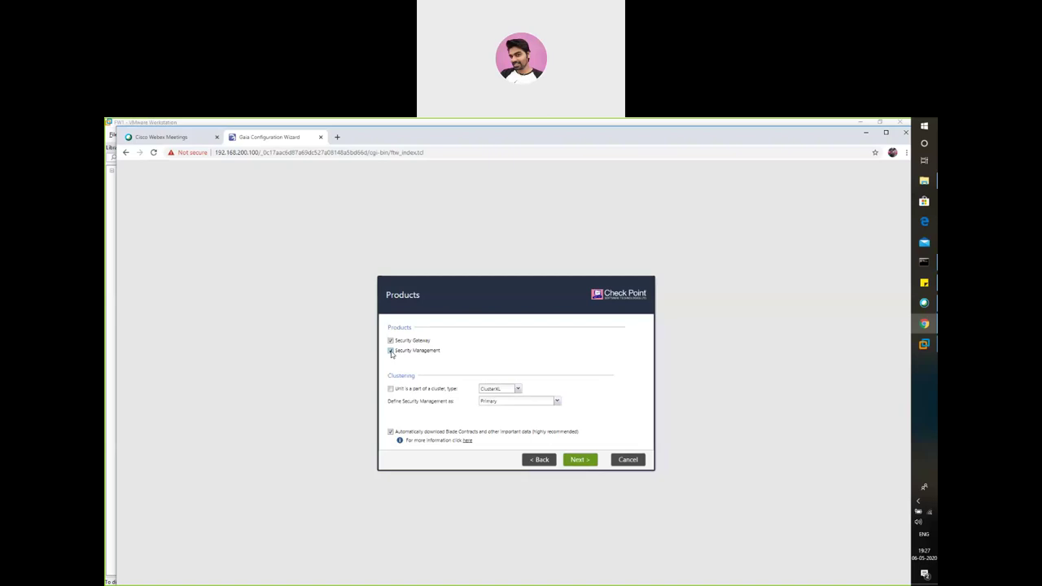
pyautogui.click(391, 342)
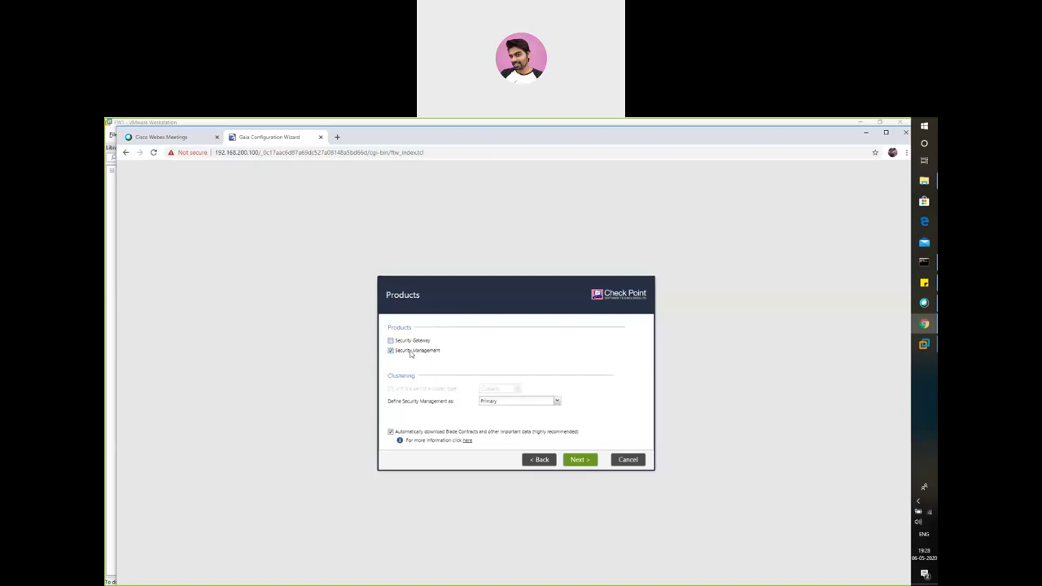
pyautogui.click(392, 342)
pyautogui.click(390, 351)
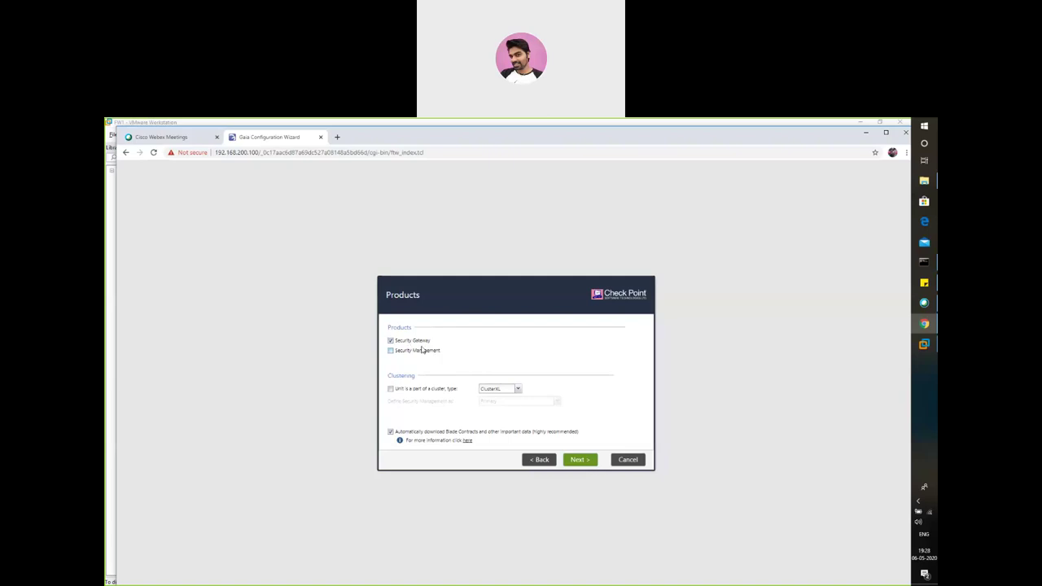
pyautogui.click(578, 463)
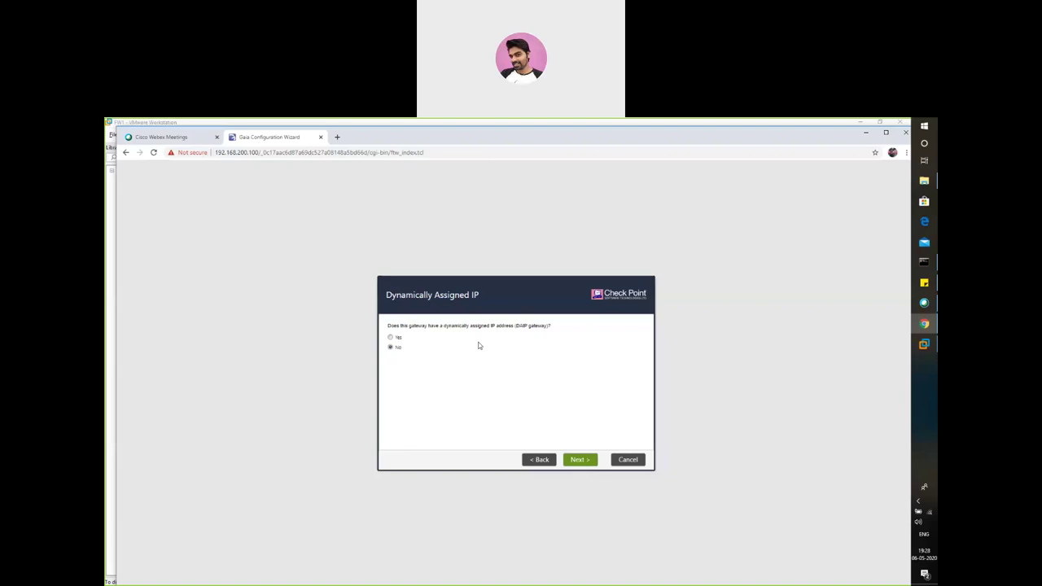
# - Confirm No on the Dynamically Assigned IP page
pyautogui.click(583, 461)
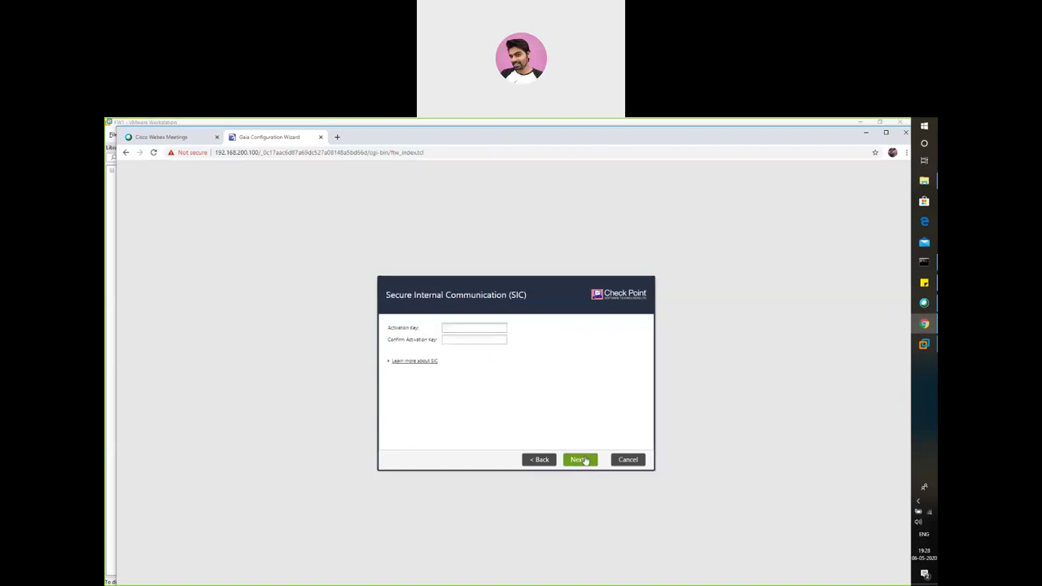
# - Enter and confirm the SIC activation key, then continue to the Summary page
pyautogui.click(389, 366)
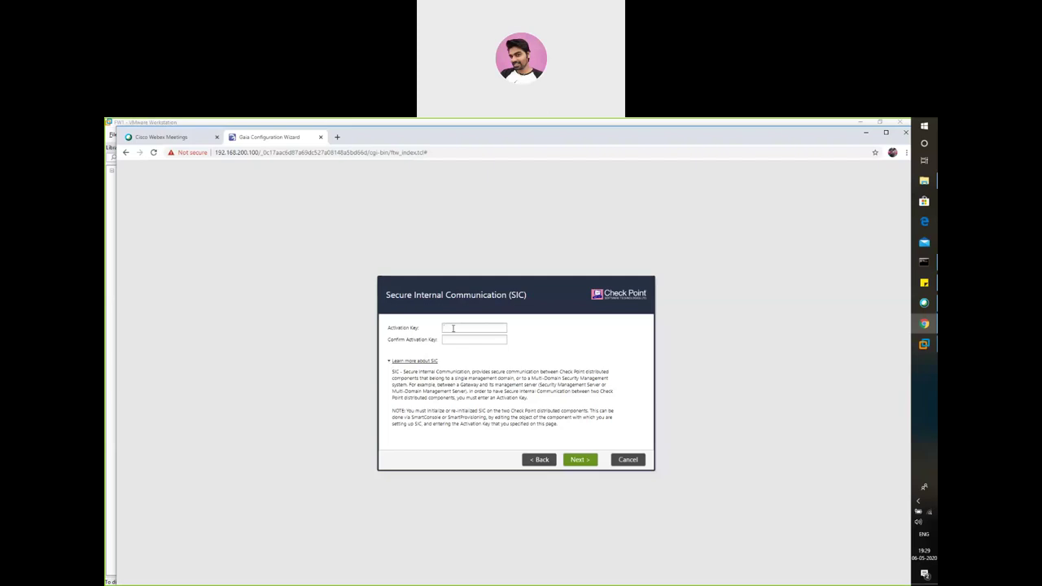
pyautogui.write('v')
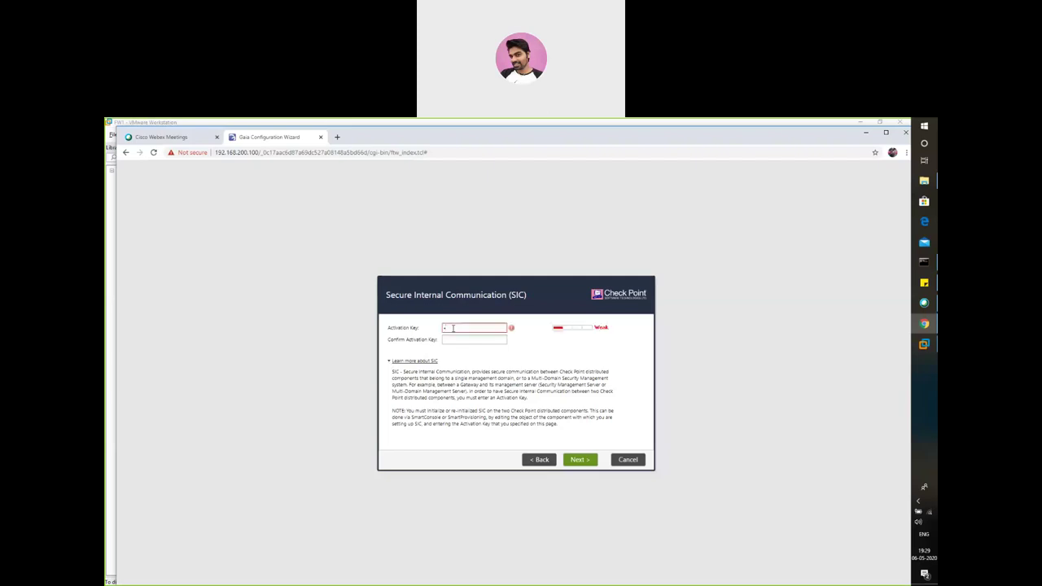
pyautogui.write('pn123vpn123')
pyautogui.click(588, 463)
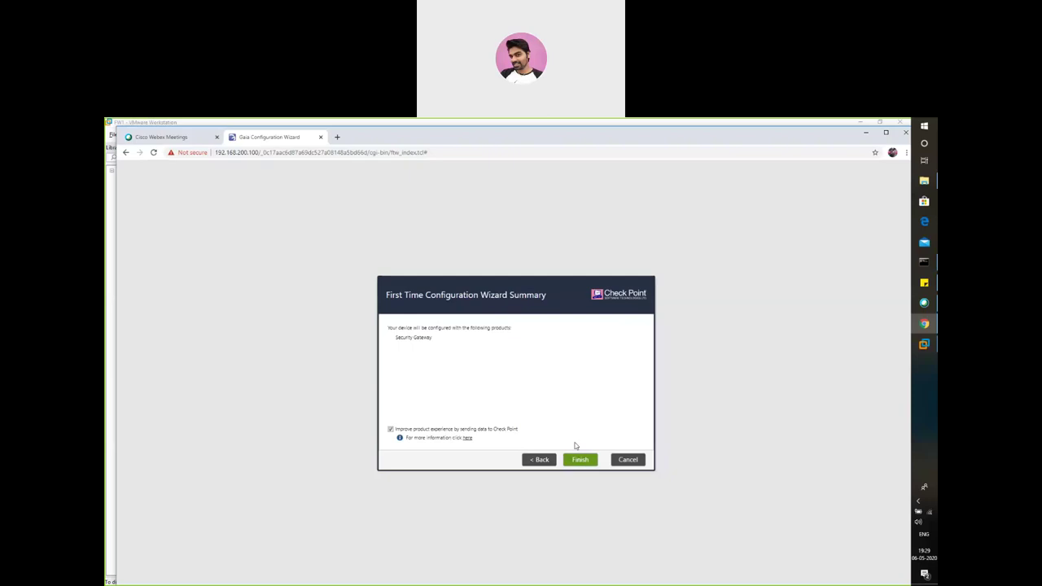
# - Finish the wizard, confirm the configuration, and reboot the gateway
pyautogui.click(584, 462)
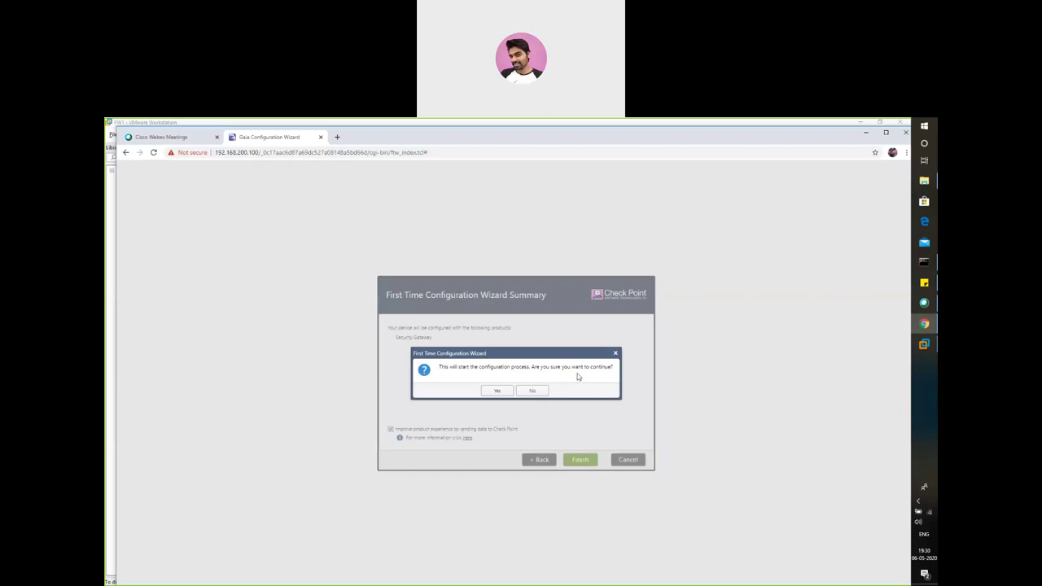
pyautogui.click(498, 390)
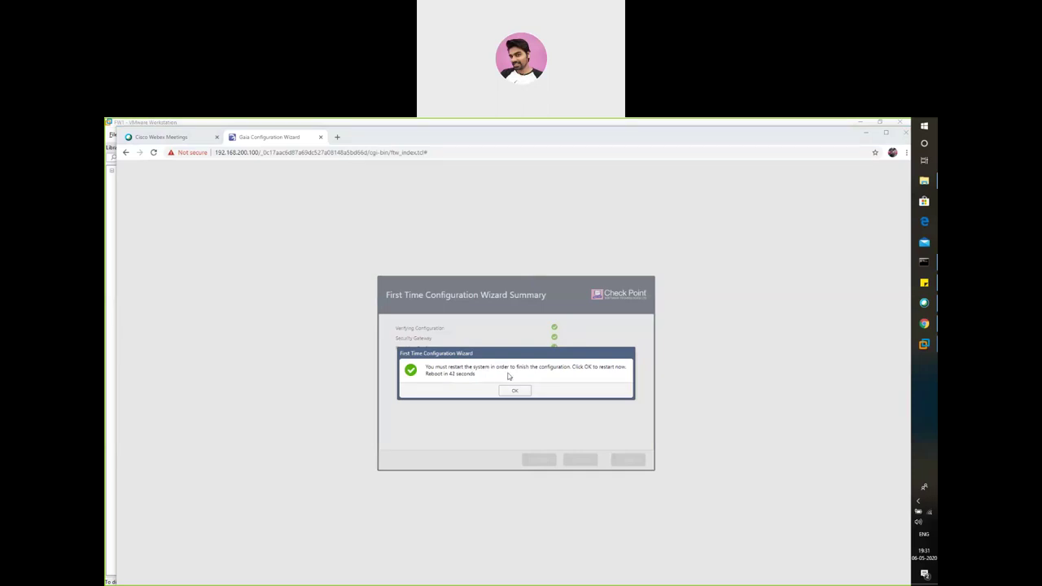
pyautogui.click(515, 391)
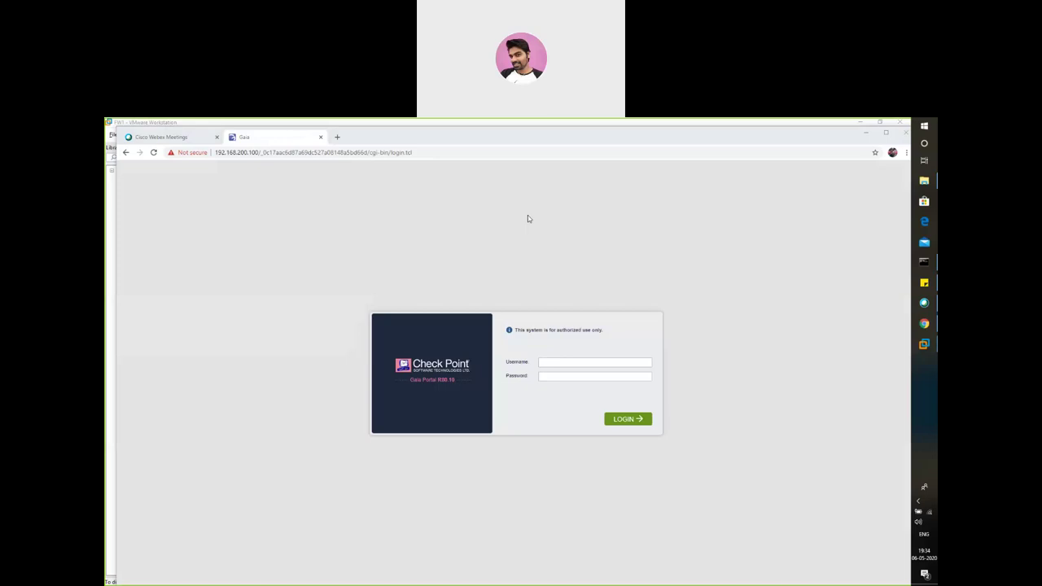
# - Log in to the Gaia Portal with username admin and the account password
pyautogui.click(577, 363)
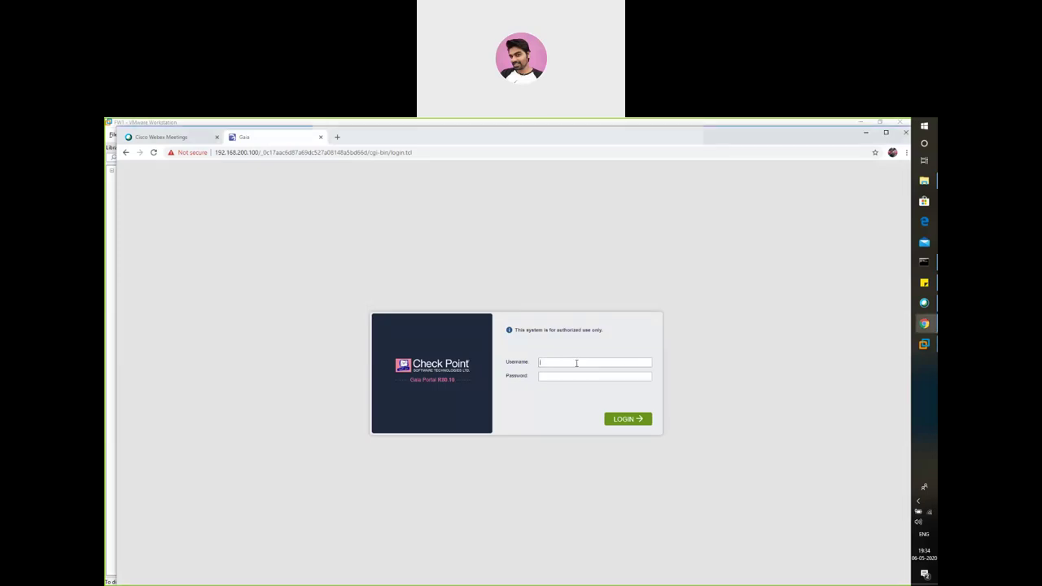
pyautogui.write('admin')
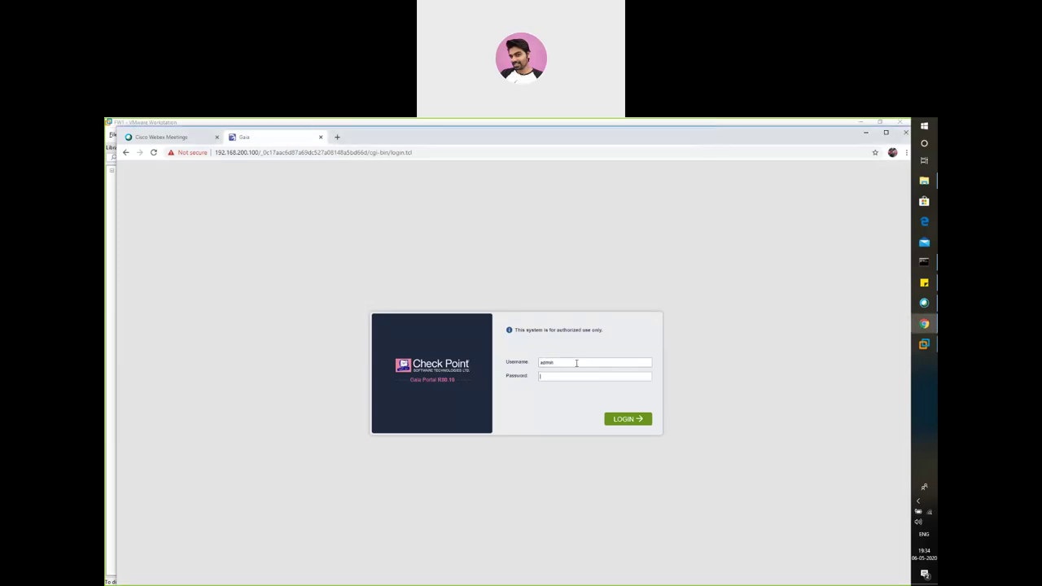
pyautogui.write('admi')
pyautogui.press('Return')
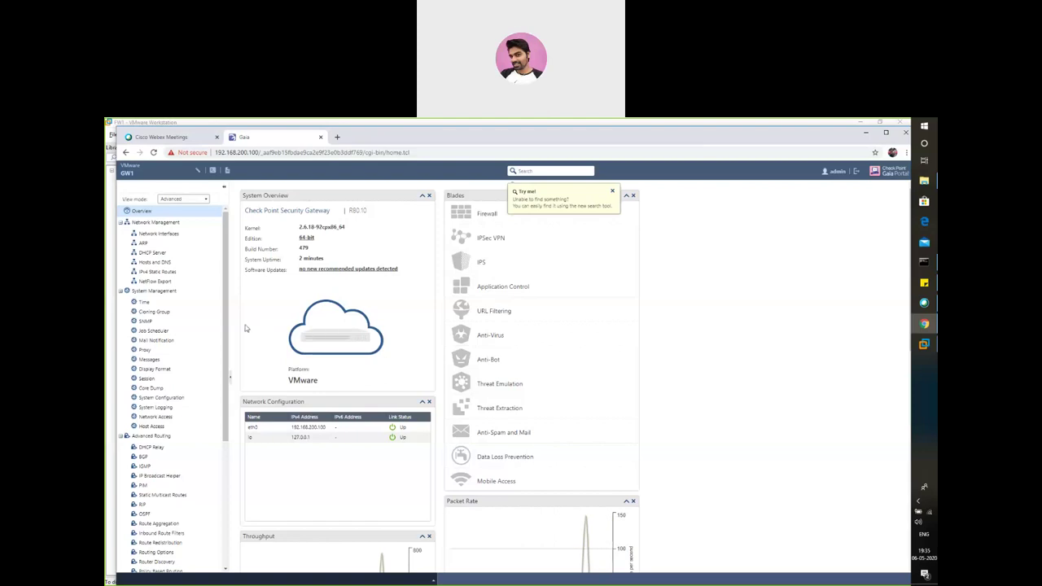
# - Download the SmartConsole package from Maintenance > Download SmartConsole, then minimize Chrome
pyautogui.moveTo(228, 329); pyautogui.dragTo(230, 457)
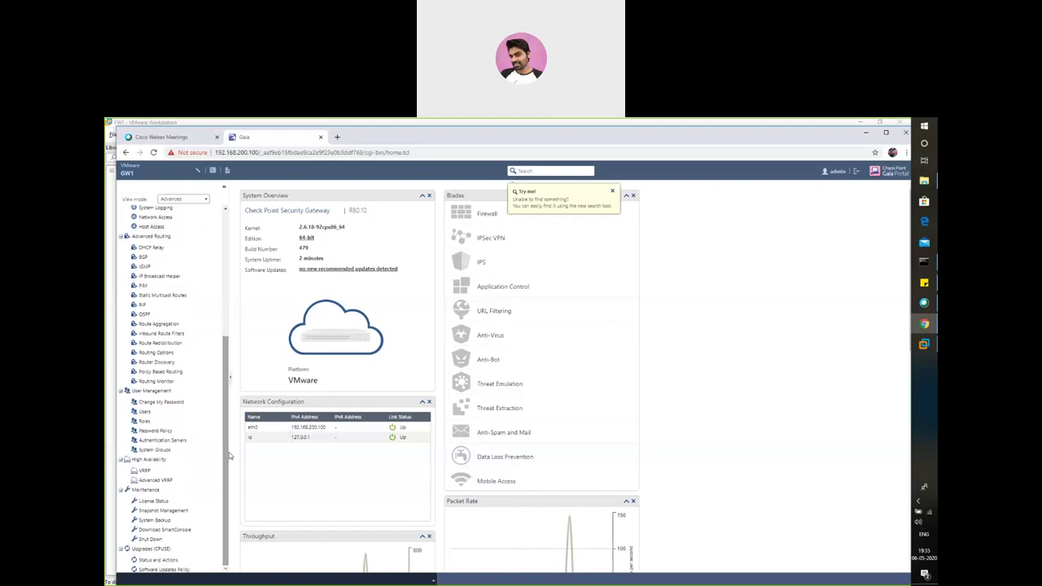
pyautogui.click(165, 530)
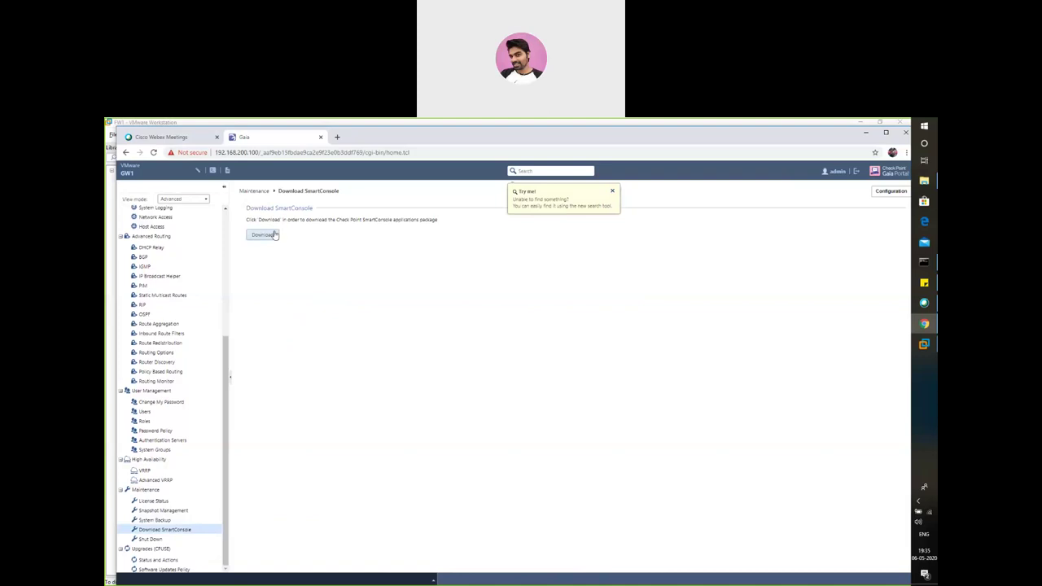
pyautogui.click(262, 236)
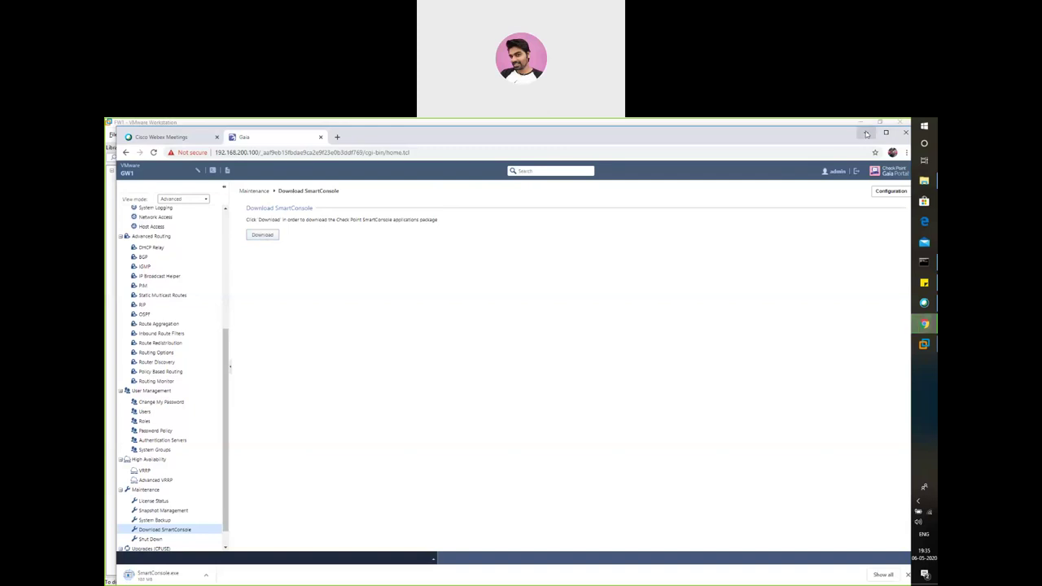
pyautogui.click(866, 133)
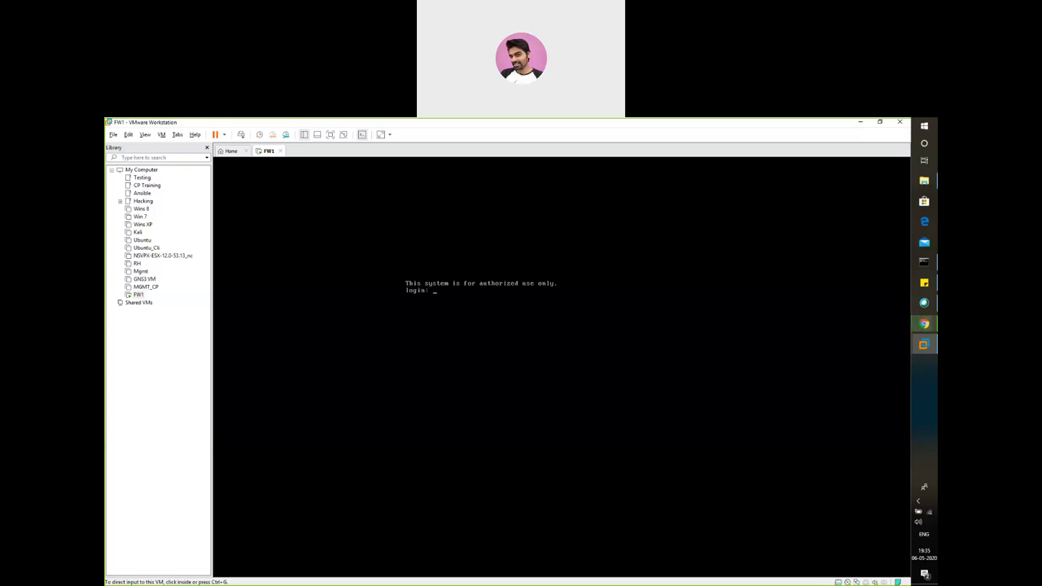
# - Log in to the FW1 console as admin with its password
pyautogui.hotkey('ctrl', 'g')
pyautogui.write('admin')
pyautogui.press('Return')
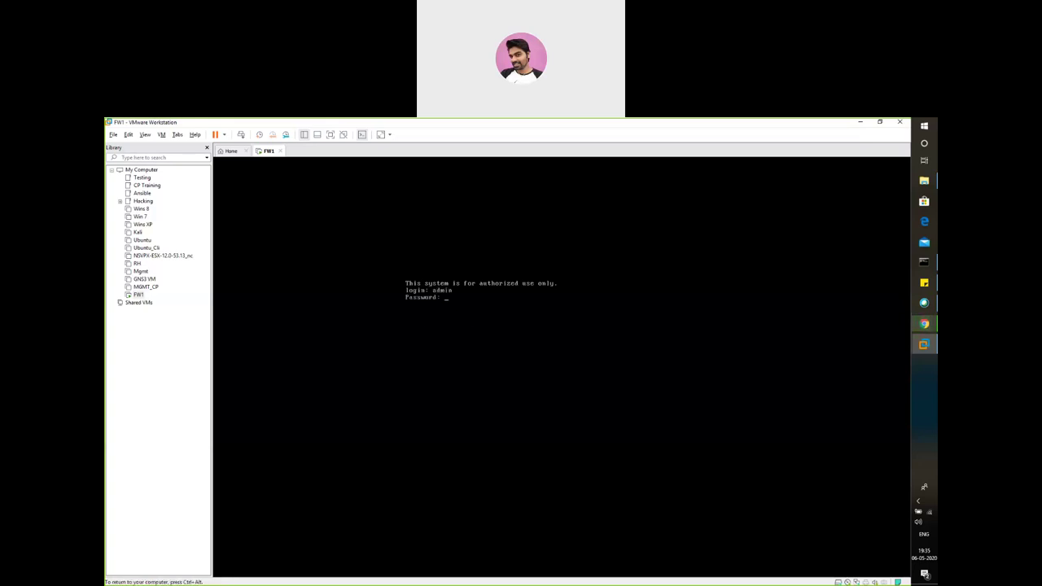
pyautogui.press('Return')
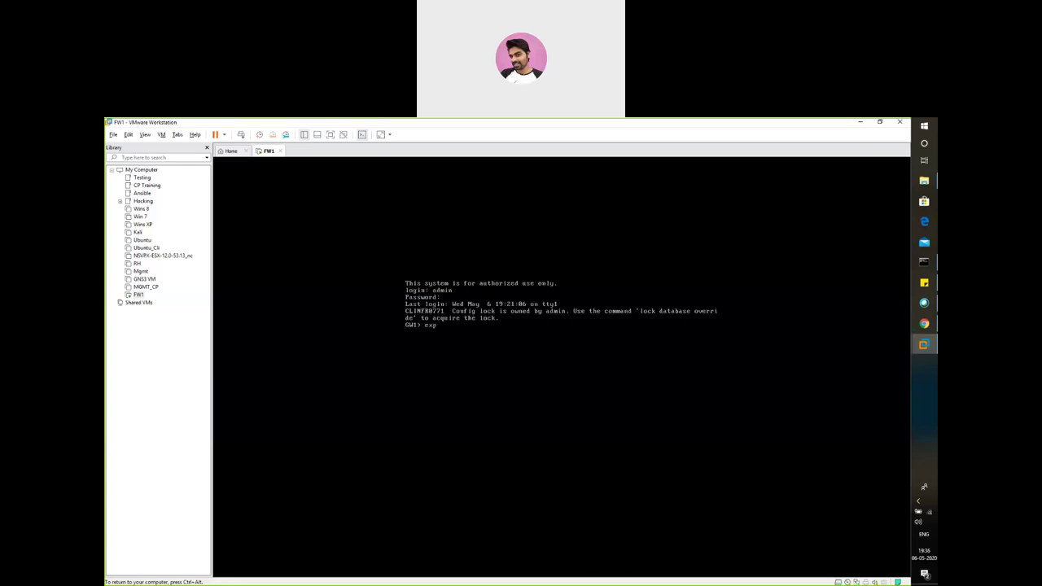
# - Run the expert command on FW1, which reports no expert password is defined
pyautogui.press('Tab')
pyautogui.press('Return')
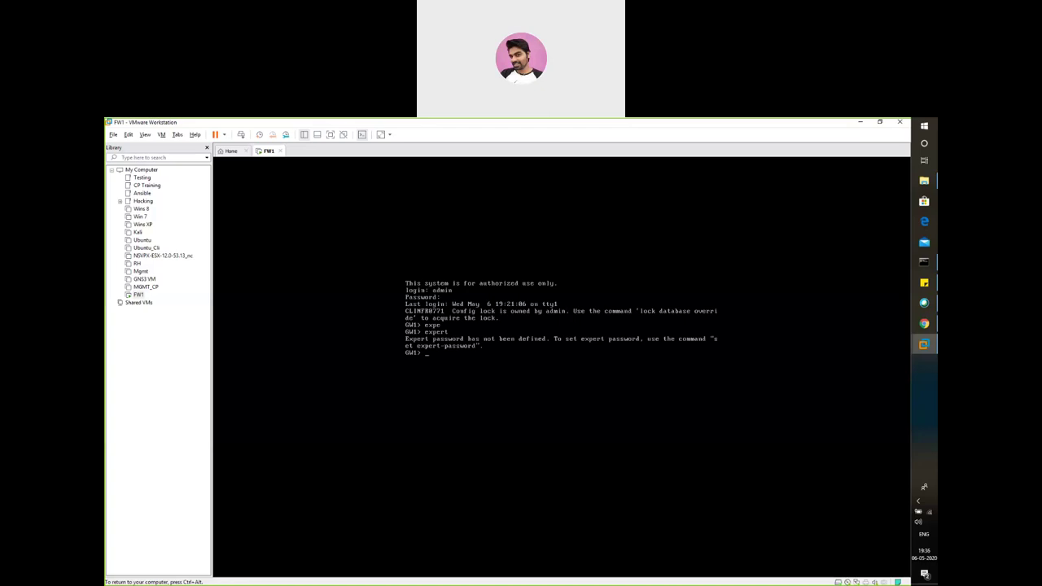
pyautogui.hotkey('ctrl', 'alt')
# - Enter 'set expert-password' at the GW1> prompt using Tab completion
pyautogui.click(457, 358)
pyautogui.write('set')
pyautogui.press('Tab')
pyautogui.write('exp')
pyautogui.press('Tab')
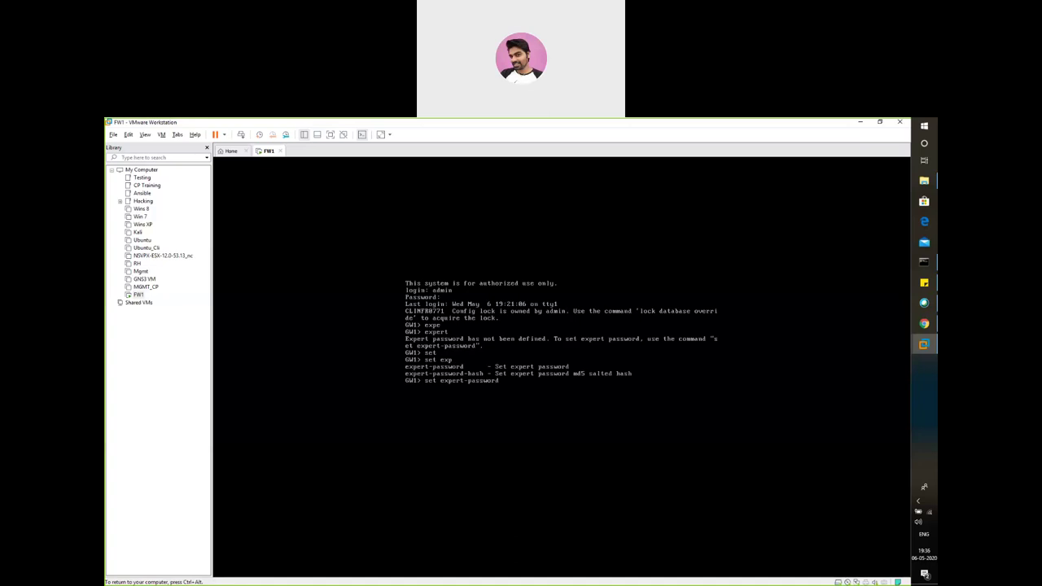